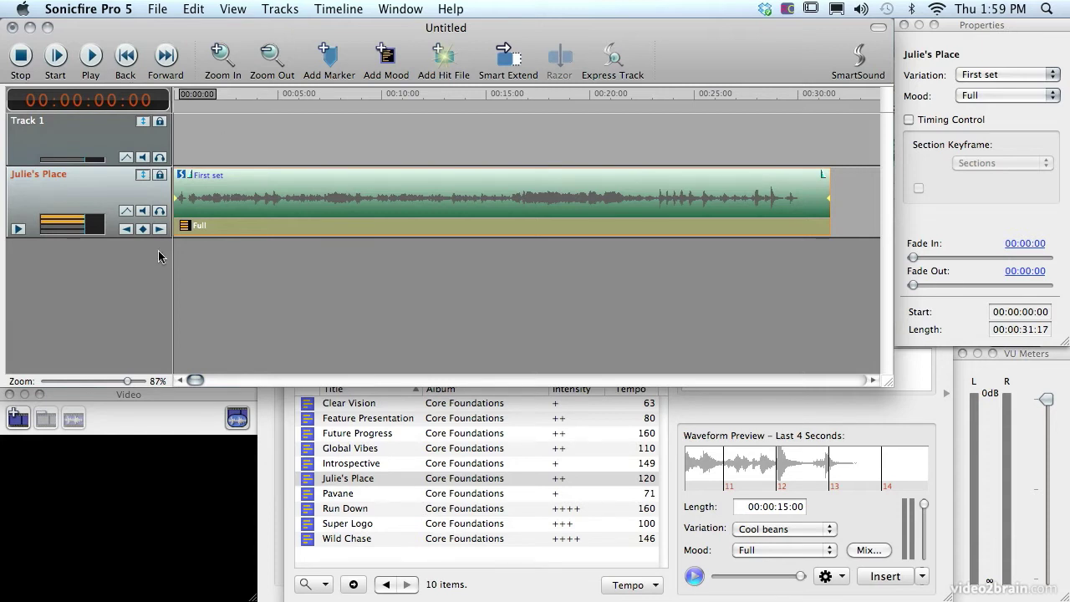
Step: Show the track's Volume envelope and add a volume keyframe at 10:01
{"action": "left_click", "coordinate": [125, 212]}
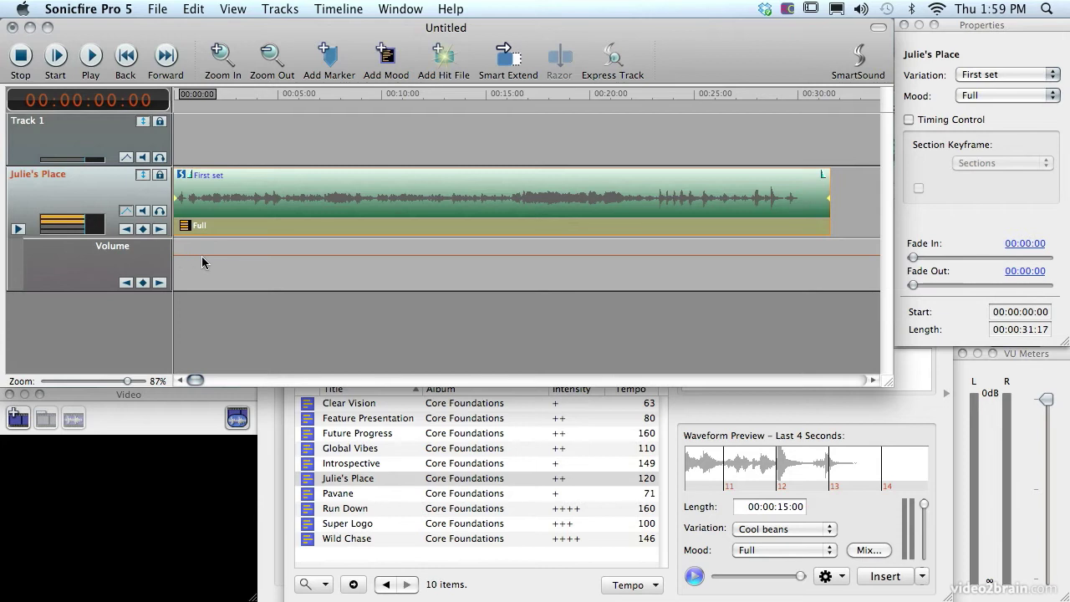
{"action": "mouse_move", "coordinate": [175, 254]}
{"action": "left_mouse_down"}
{"action": "mouse_move", "coordinate": [173, 283]}
{"action": "mouse_move", "coordinate": [173, 261]}
{"action": "left_mouse_up"}
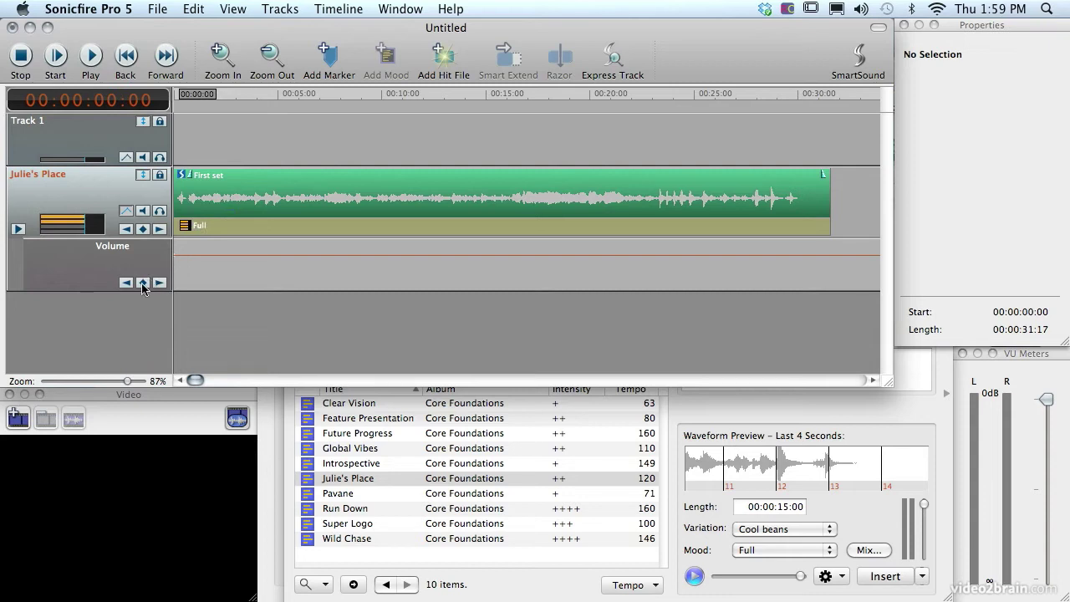
{"action": "left_click", "coordinate": [142, 282]}
{"action": "left_click", "coordinate": [382, 95]}
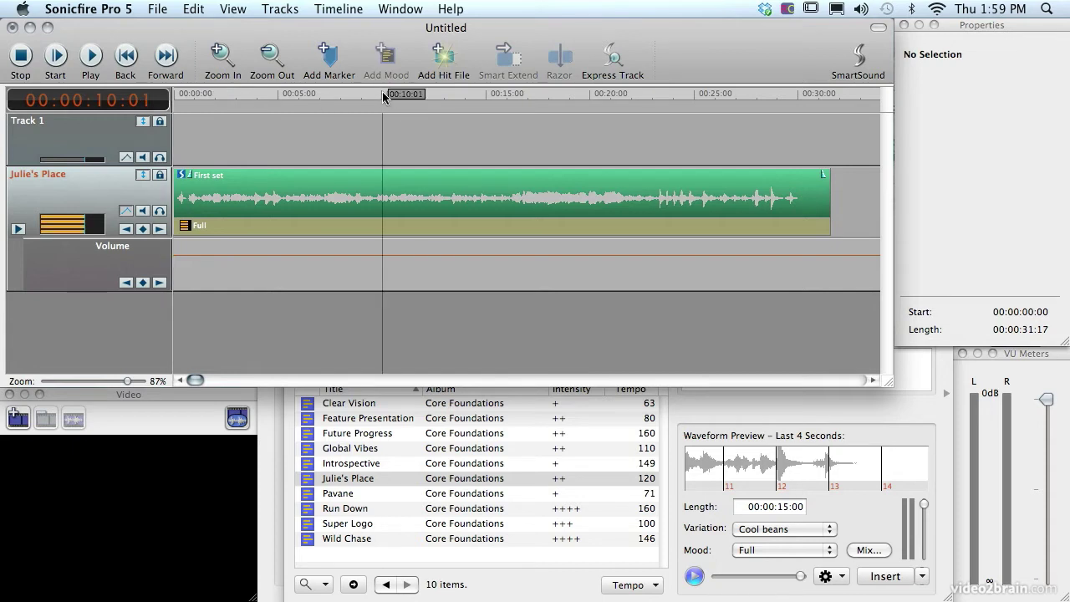
{"action": "left_click", "coordinate": [142, 282]}
Step: Add keyframes at 1:20 and 8:10 and lower both so the music starts quiet
{"action": "left_click", "coordinate": [206, 96]}
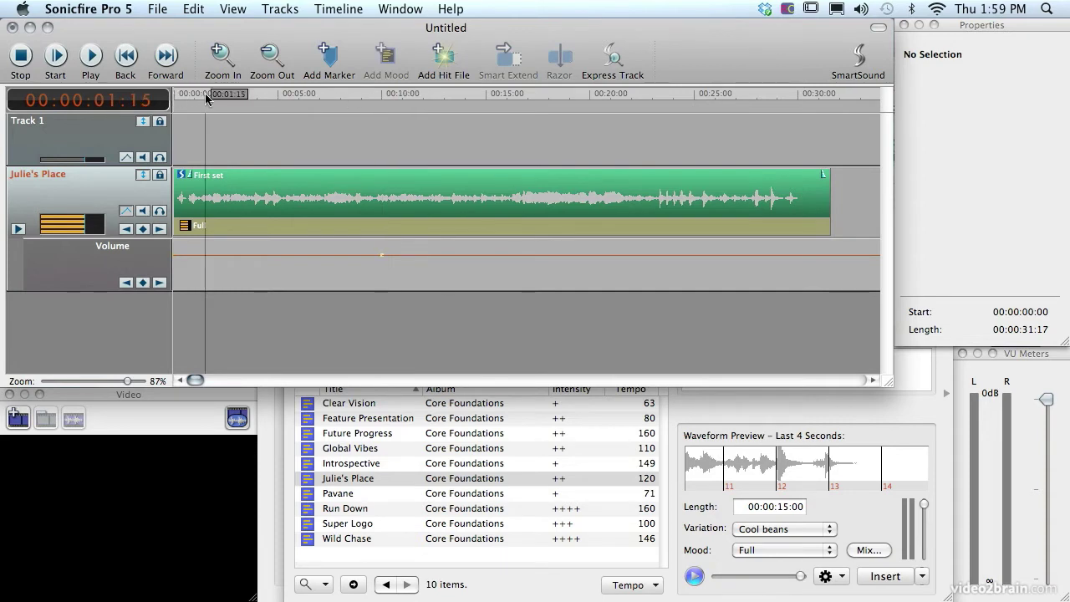
{"action": "left_click", "coordinate": [143, 283]}
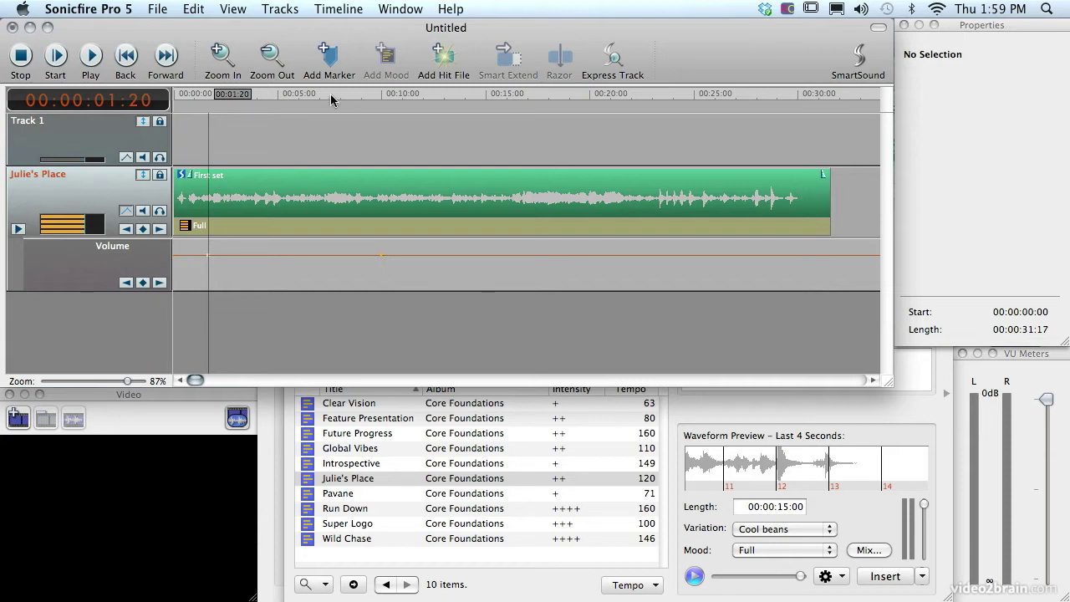
{"action": "left_click_drag", "start_coordinate": [332, 92], "coordinate": [347, 93]}
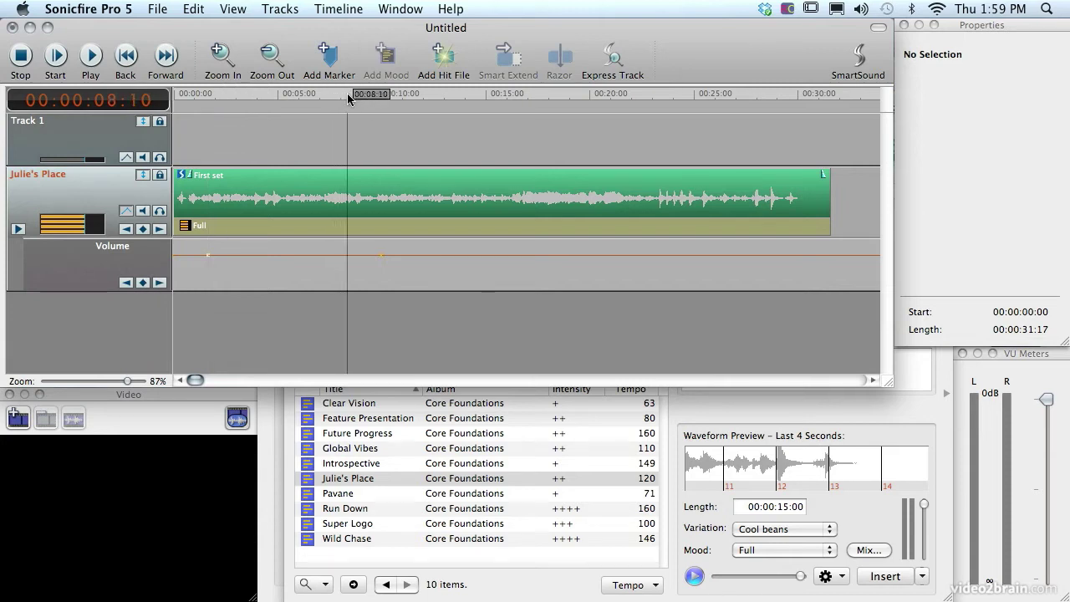
{"action": "left_click", "coordinate": [143, 282]}
{"action": "left_click_drag", "start_coordinate": [209, 262], "coordinate": [207, 275]}
{"action": "left_click_drag", "start_coordinate": [349, 261], "coordinate": [342, 277]}
Step: Play the volume ramp from the start, then raise the 8:10 and 1:20 keyframes to full volume
{"action": "key", "text": "Home"}
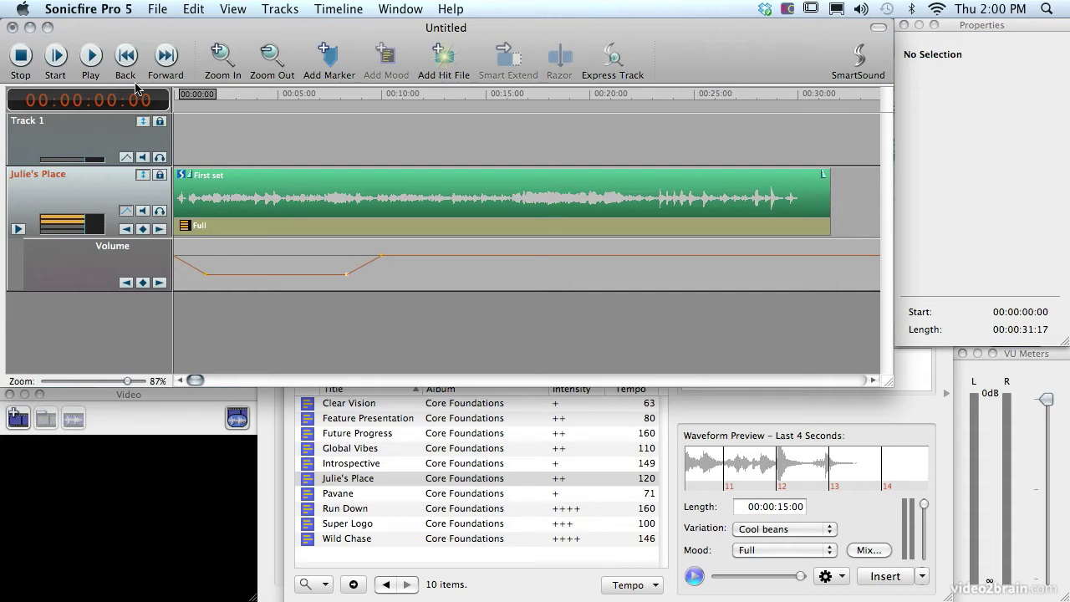
{"action": "key", "text": "space"}
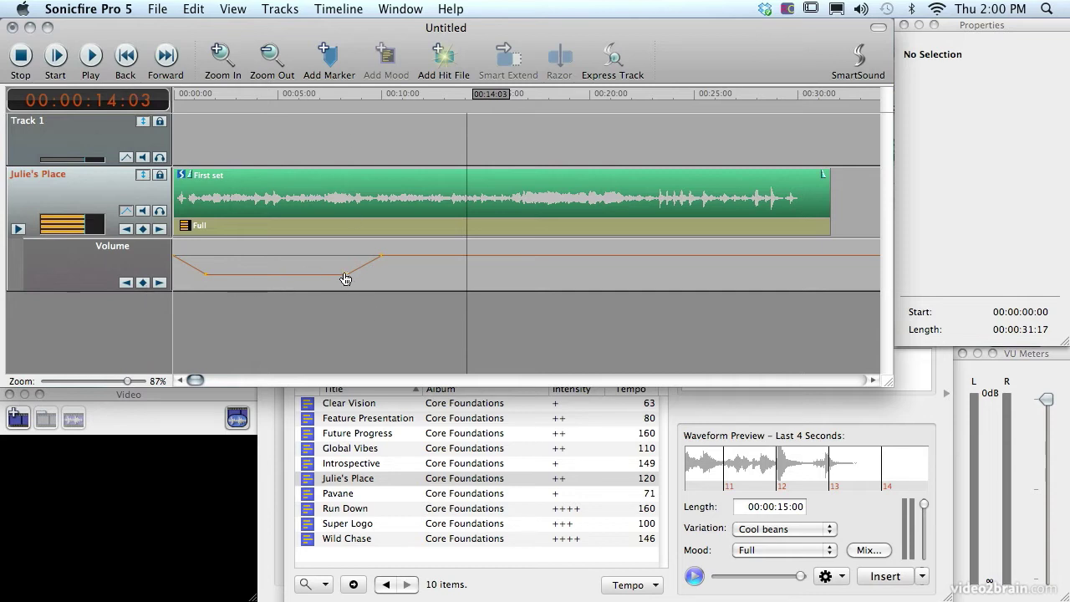
{"action": "left_click_drag", "start_coordinate": [346, 273], "coordinate": [336, 260]}
{"action": "left_click_drag", "start_coordinate": [204, 279], "coordinate": [206, 260]}
Step: Hide the Volume lane, put the playhead near 2:07 and select the Julie's Place clip
{"action": "left_click", "coordinate": [126, 211]}
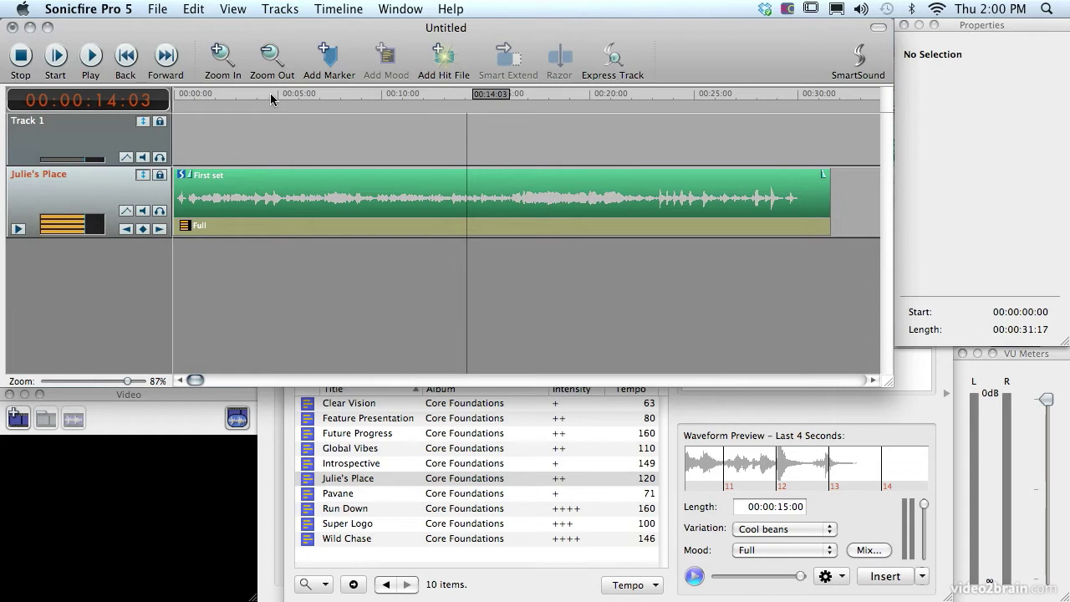
{"action": "left_click_drag", "start_coordinate": [268, 92], "coordinate": [220, 92]}
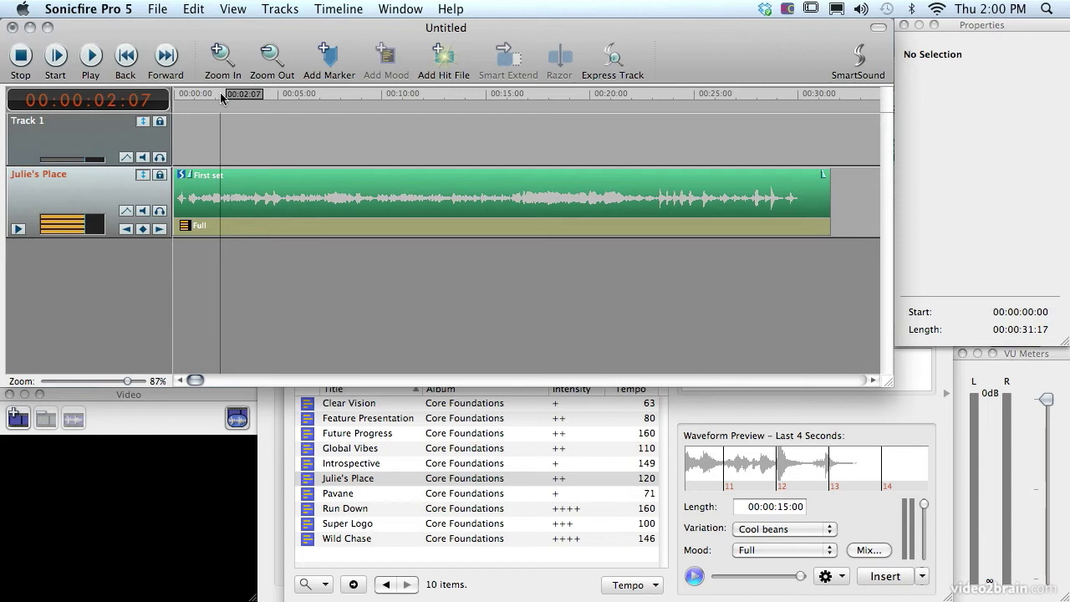
{"action": "left_click", "coordinate": [310, 198]}
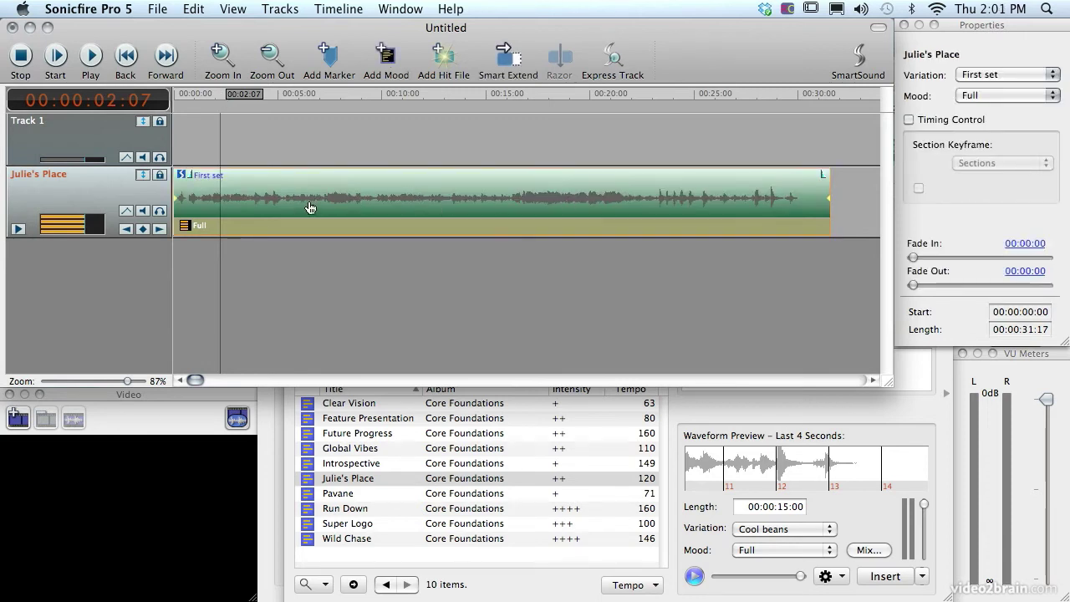
Step: Switch the Julie's Place mood from Full to Background and play it back
{"action": "left_click", "coordinate": [985, 96]}
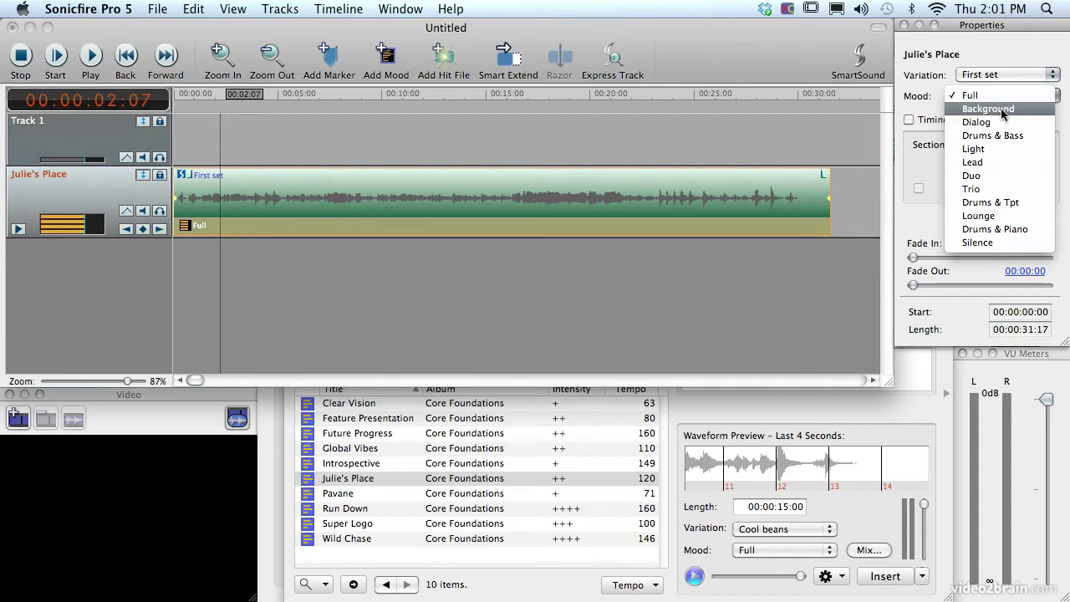
{"action": "left_click", "coordinate": [1003, 112]}
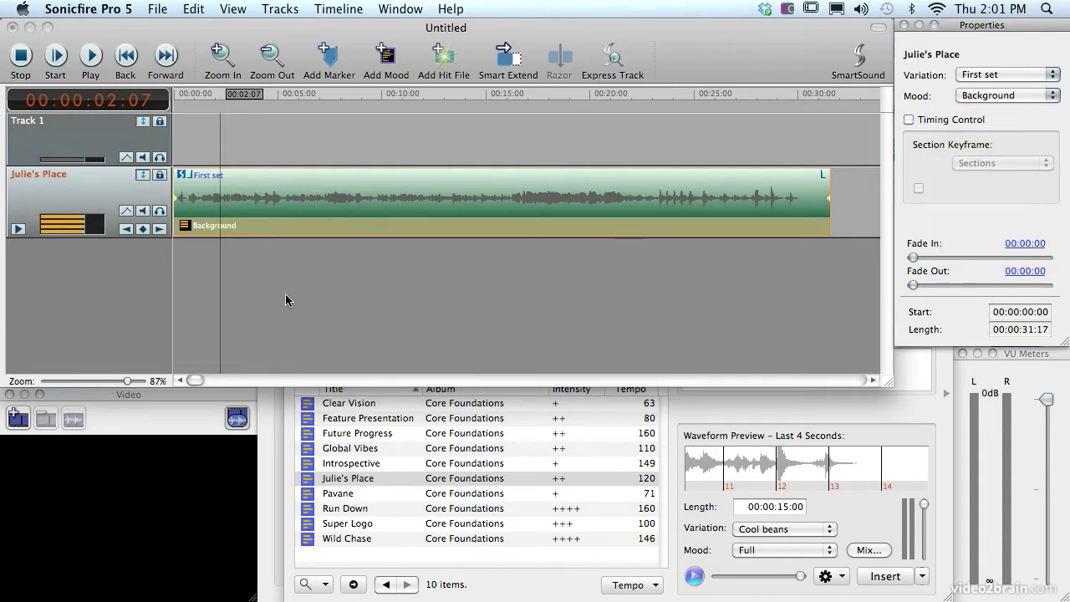
{"action": "key", "text": "space"}
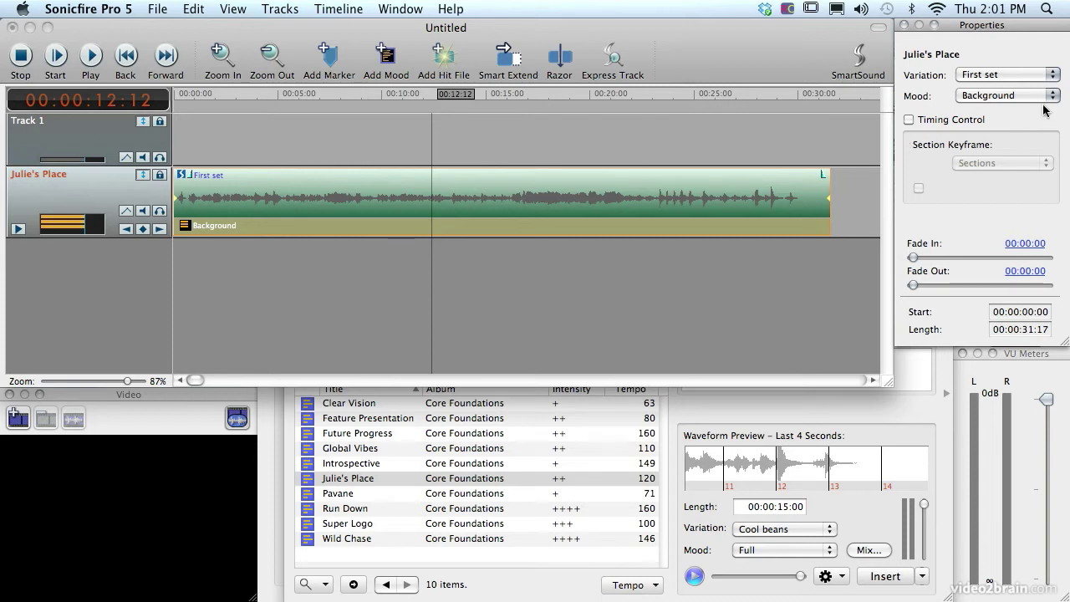
Step: Set the Julie's Place mood to Dialog and play the soundtrack to hear it
{"action": "left_click", "coordinate": [1011, 95]}
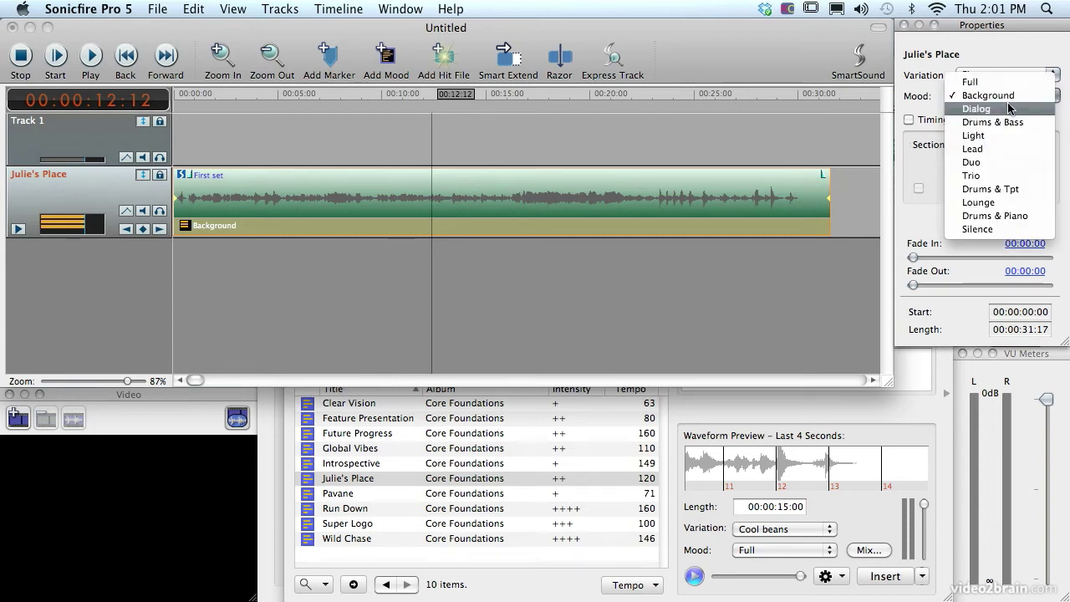
{"action": "left_click", "coordinate": [1006, 110]}
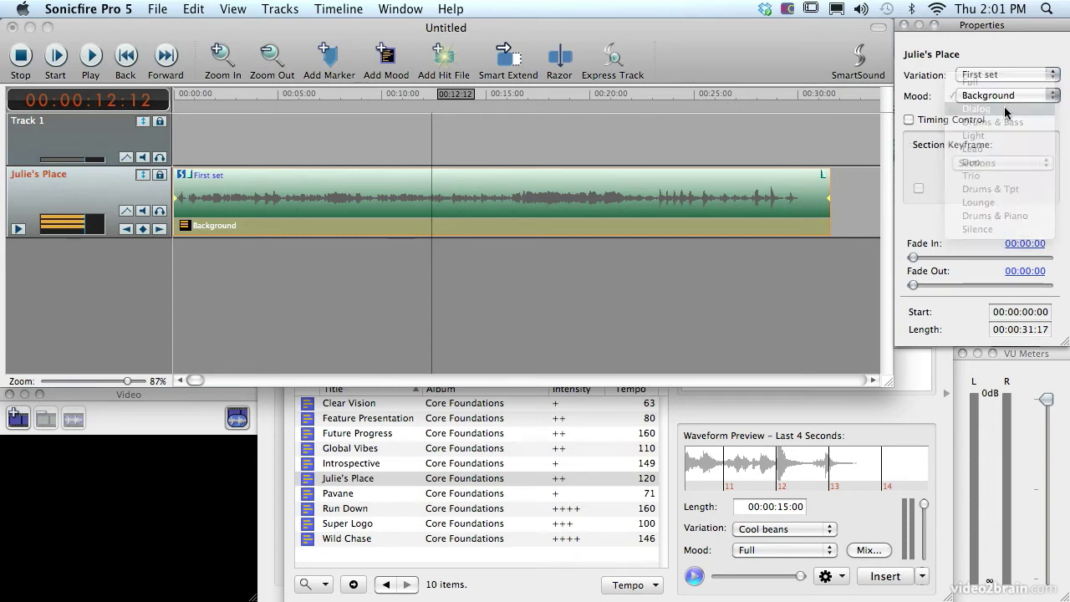
{"action": "key", "text": "space"}
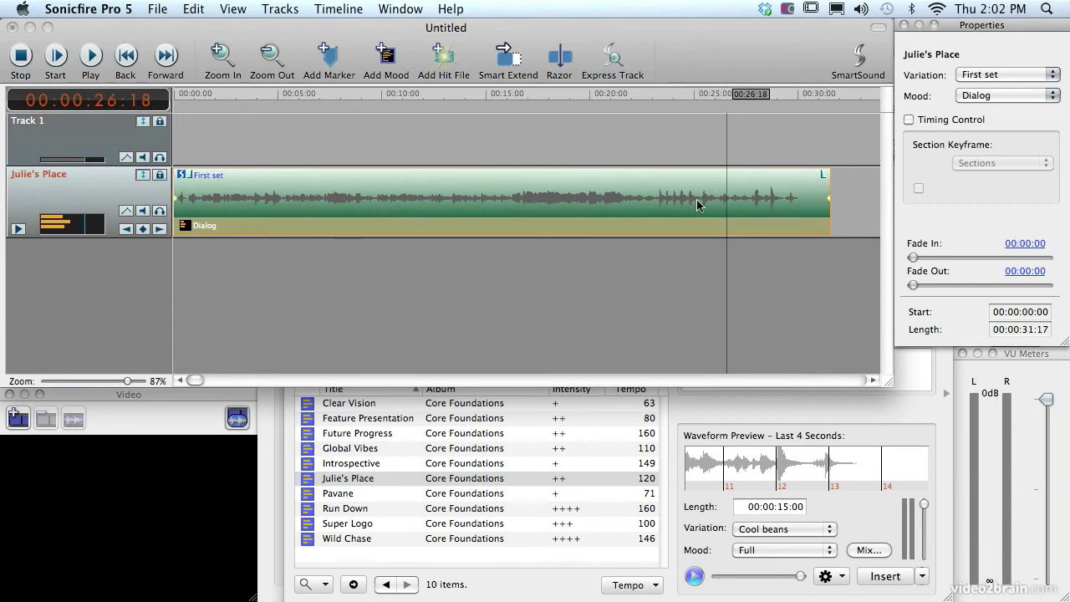
{"action": "left_click", "coordinate": [1007, 94]}
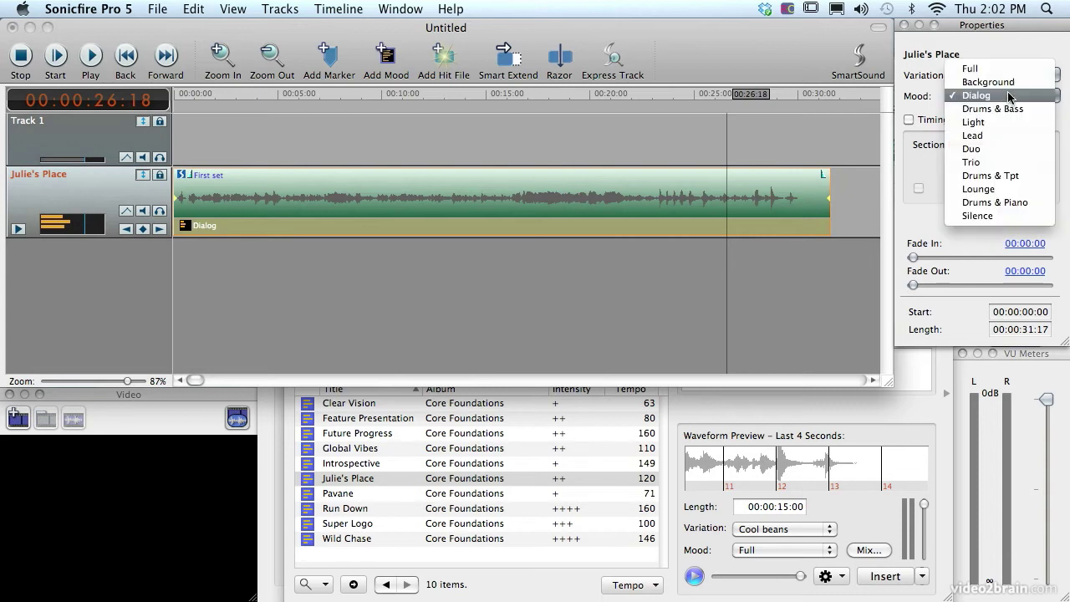
Step: Return the mood to Full and add a new mood segment at 3:02
{"action": "left_click", "coordinate": [972, 69]}
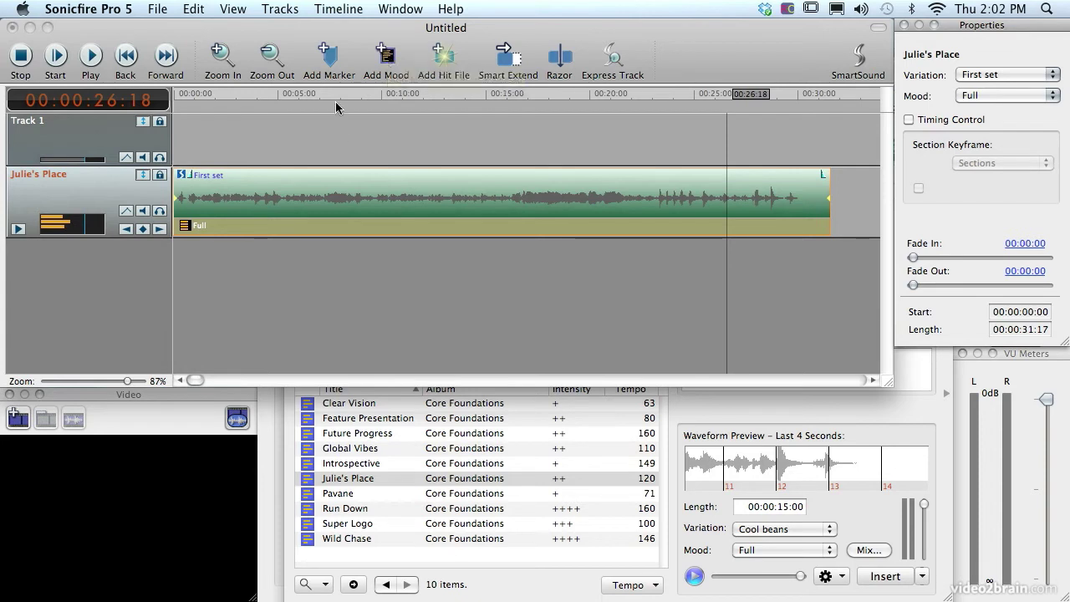
{"action": "mouse_move", "coordinate": [235, 92]}
{"action": "left_mouse_down"}
{"action": "mouse_move", "coordinate": [170, 105]}
{"action": "mouse_move", "coordinate": [237, 94]}
{"action": "left_mouse_up"}
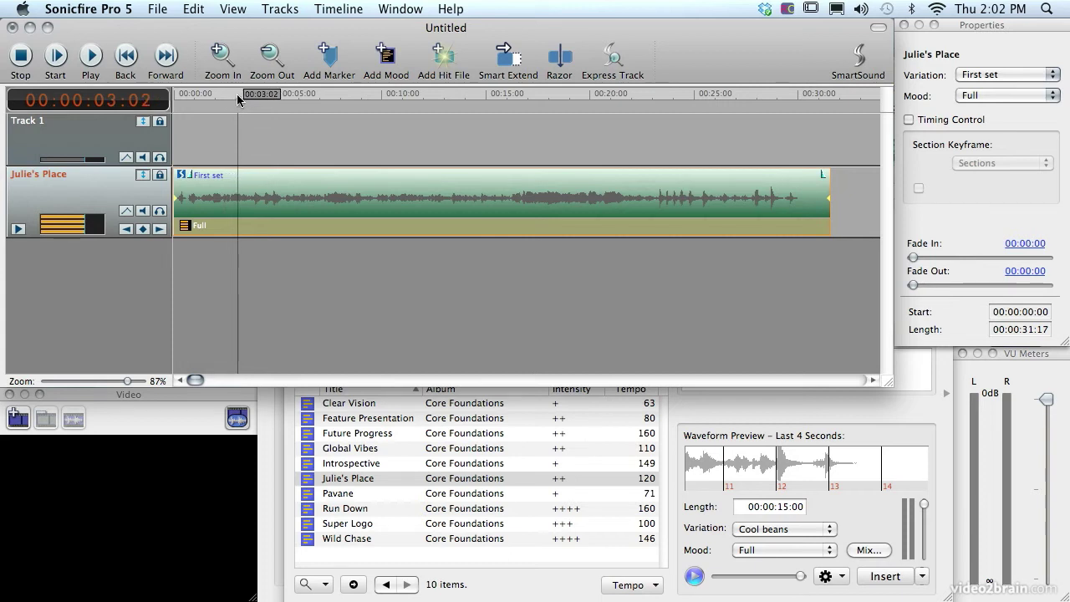
{"action": "left_click", "coordinate": [386, 56]}
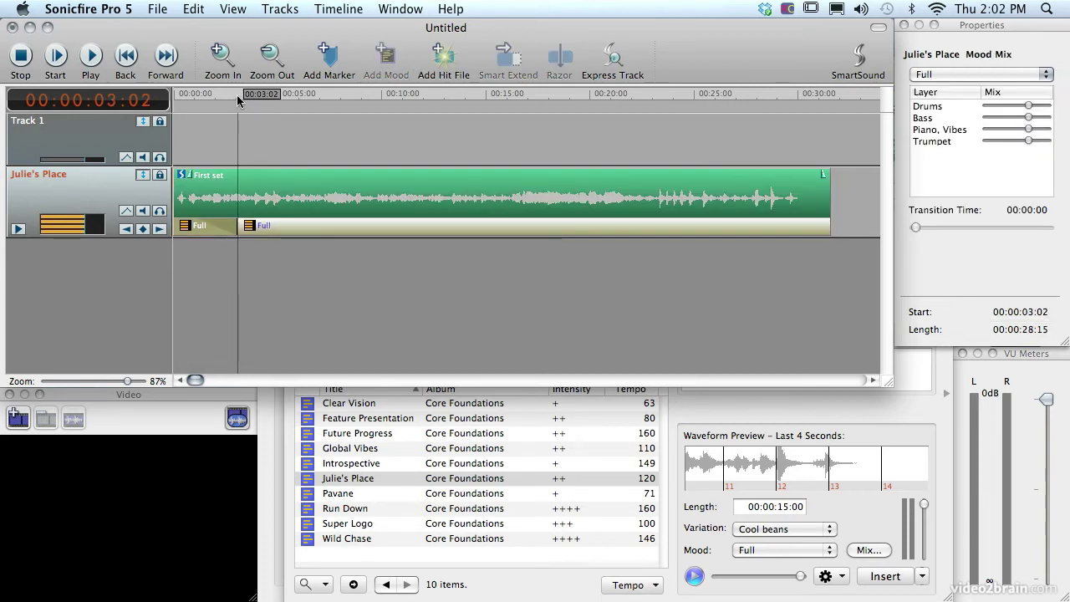
Step: Add Full mood segments at 12:15, 18:15 and 00:00:23:20
{"action": "left_click_drag", "start_coordinate": [290, 91], "coordinate": [434, 94]}
{"action": "left_click", "coordinate": [385, 52]}
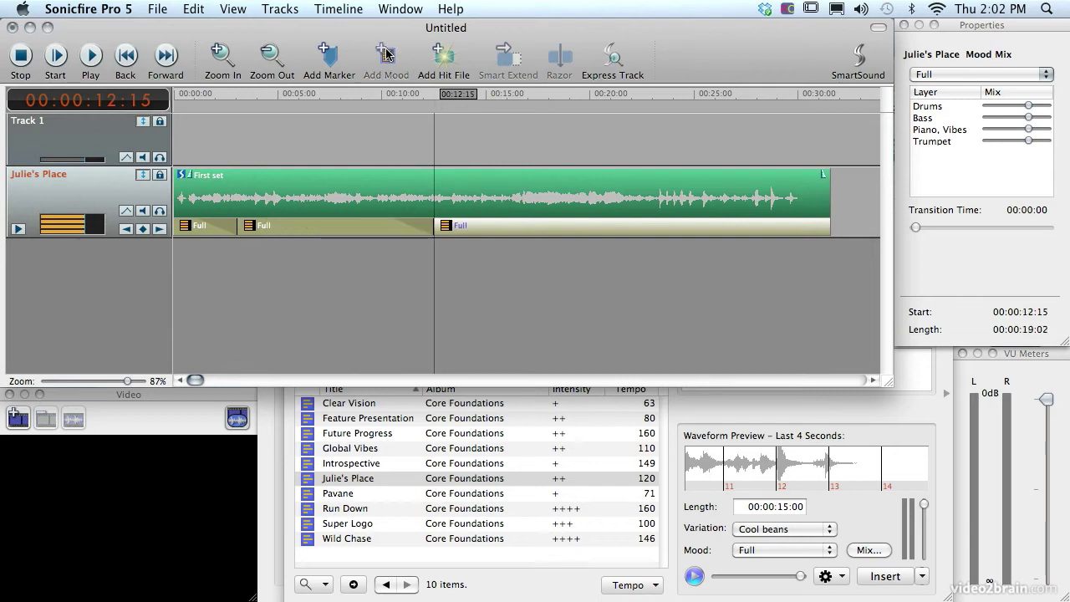
{"action": "left_click_drag", "start_coordinate": [531, 94], "coordinate": [557, 94]}
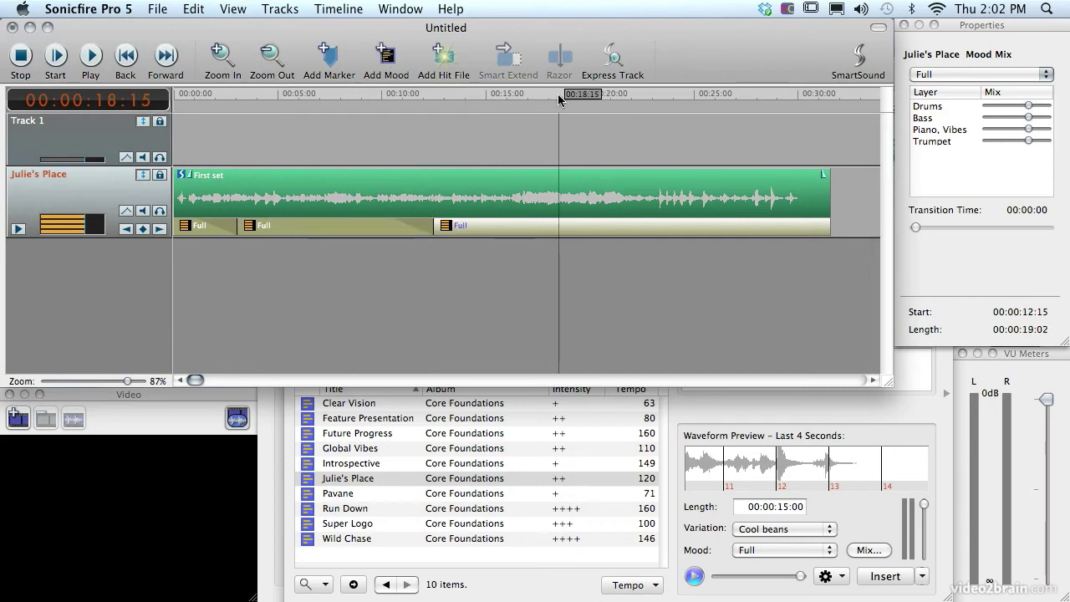
{"action": "left_click", "coordinate": [385, 52]}
{"action": "mouse_move", "coordinate": [675, 92]}
{"action": "left_mouse_down"}
{"action": "mouse_move", "coordinate": [693, 91]}
{"action": "mouse_move", "coordinate": [666, 92]}
{"action": "left_mouse_up"}
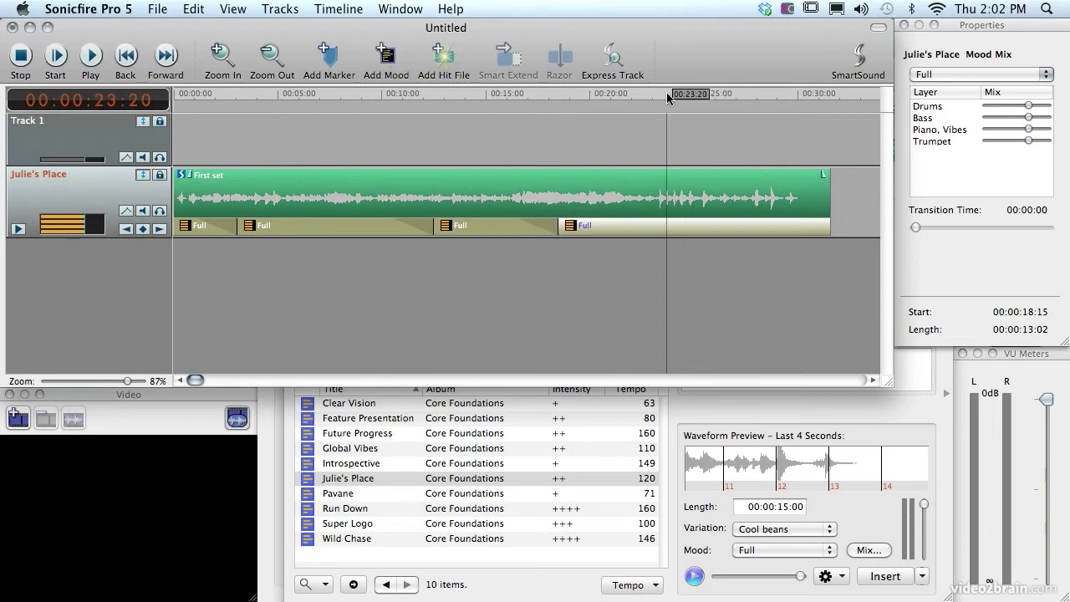
{"action": "left_click", "coordinate": [390, 56]}
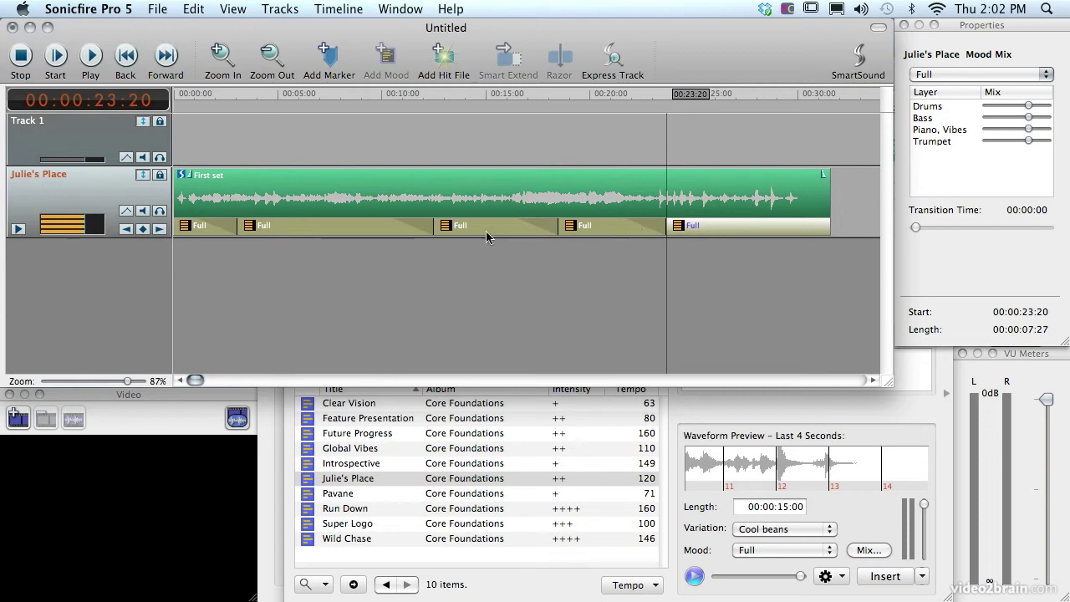
Step: Make the second mood segment Dialog and the 00:00:18:15 segment Background
{"action": "left_click", "coordinate": [291, 224]}
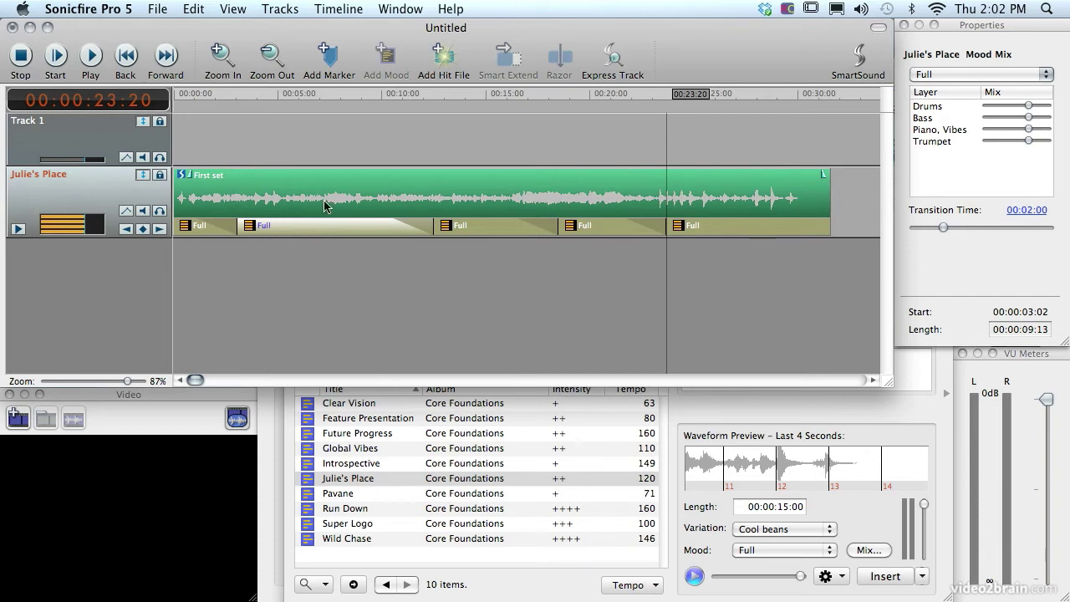
{"action": "left_click", "coordinate": [958, 74]}
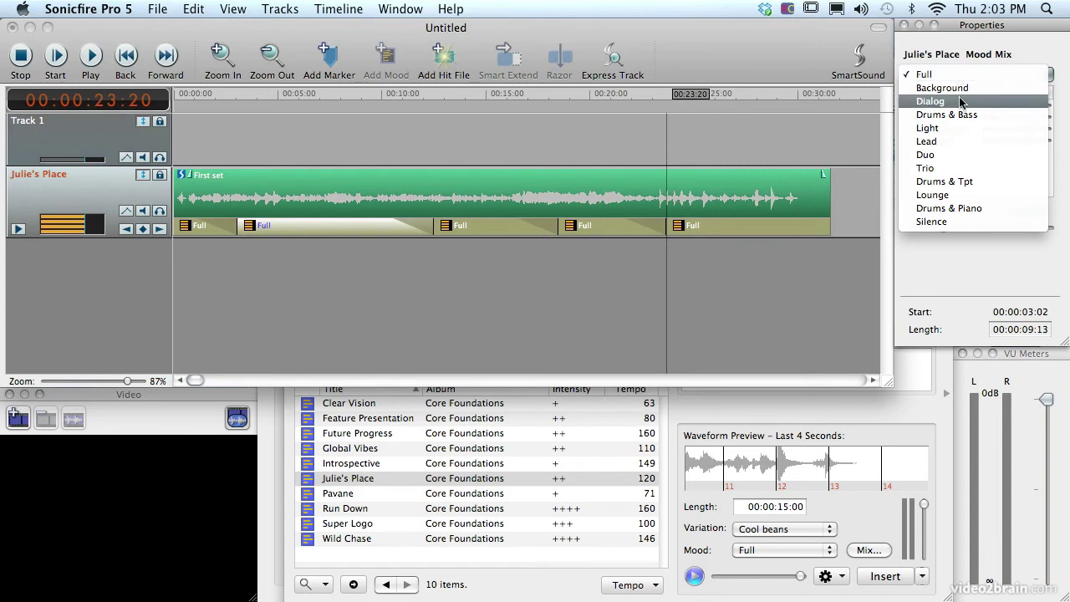
{"action": "left_click", "coordinate": [961, 102]}
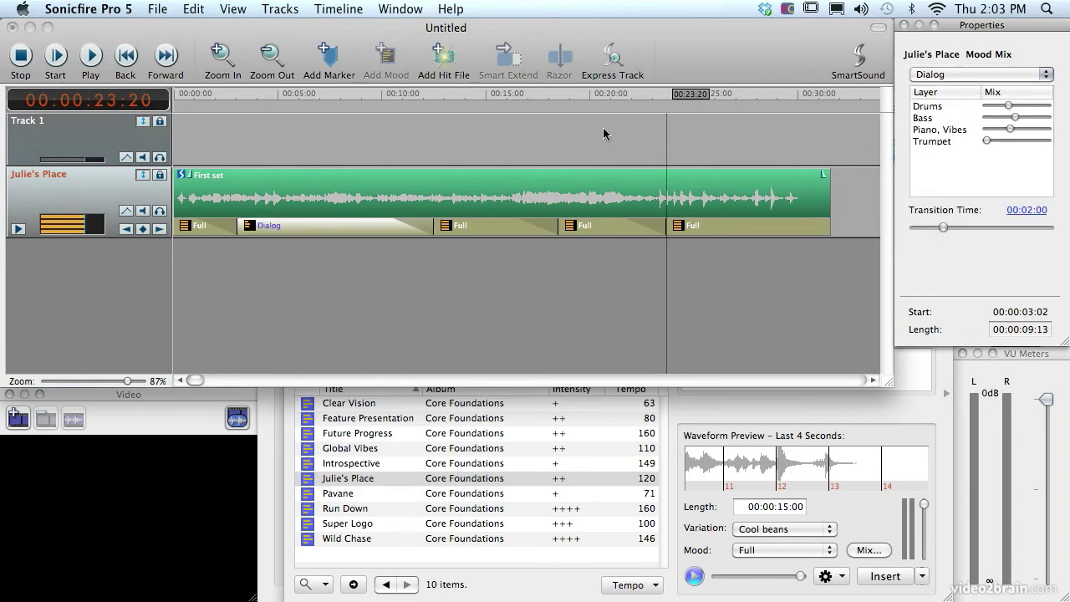
{"action": "left_click", "coordinate": [594, 226]}
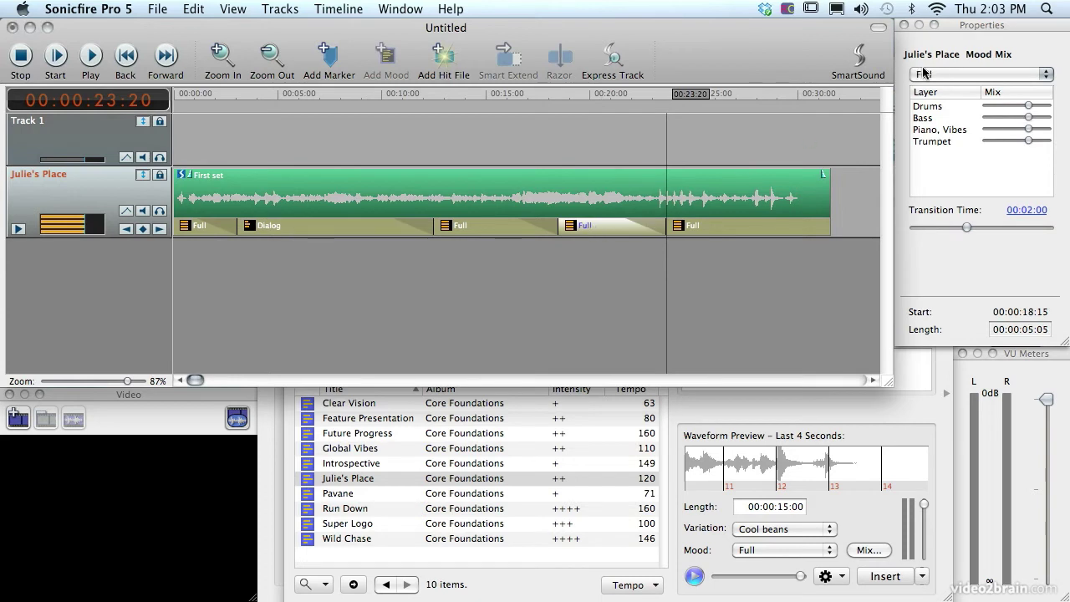
{"action": "left_click", "coordinate": [949, 74]}
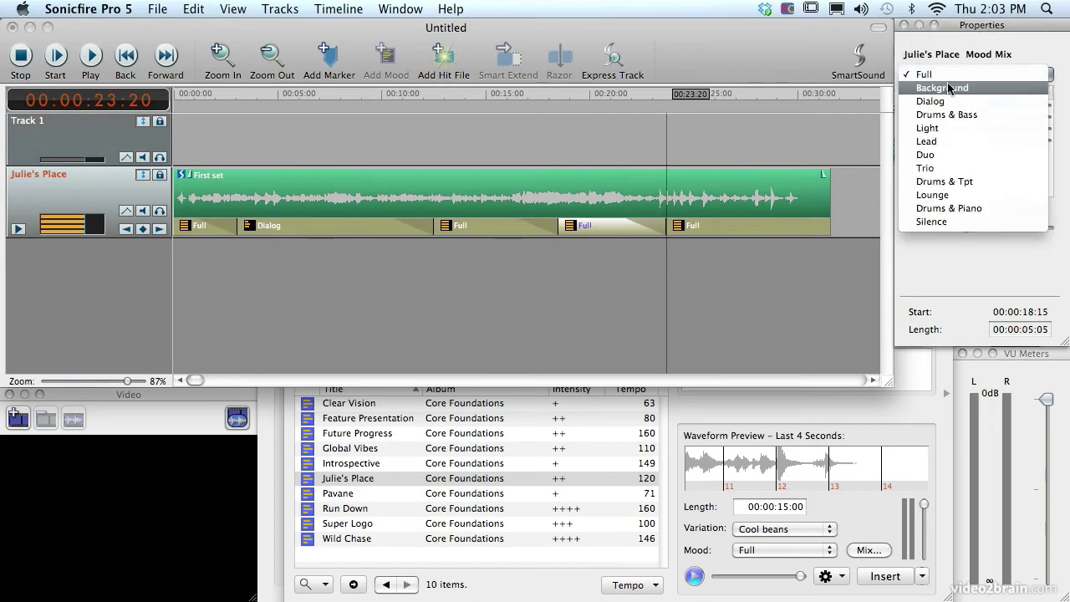
{"action": "left_click", "coordinate": [949, 86]}
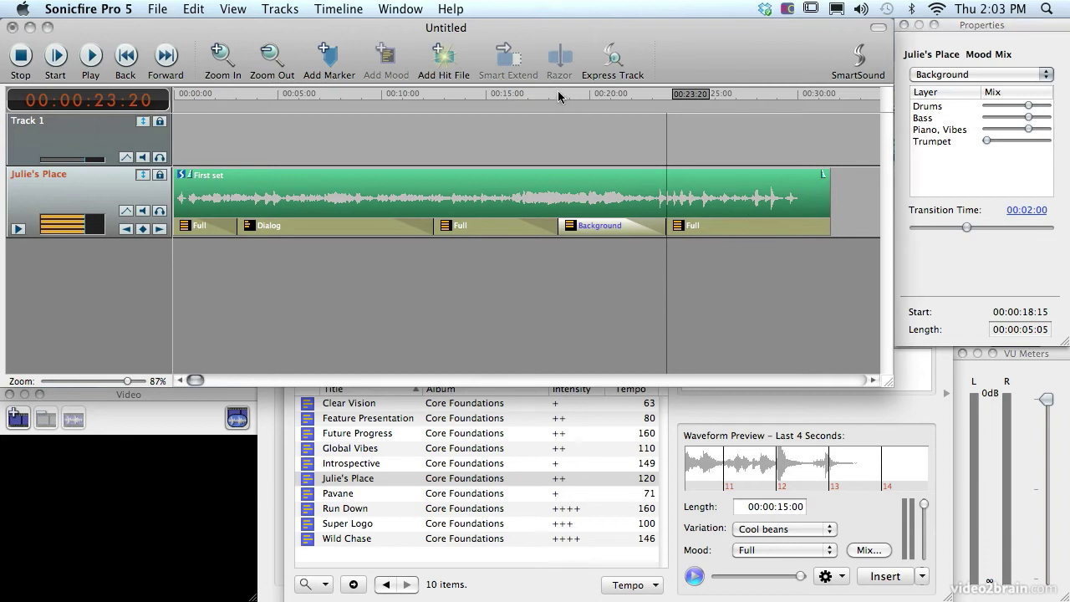
{"action": "left_click_drag", "start_coordinate": [557, 94], "coordinate": [185, 106]}
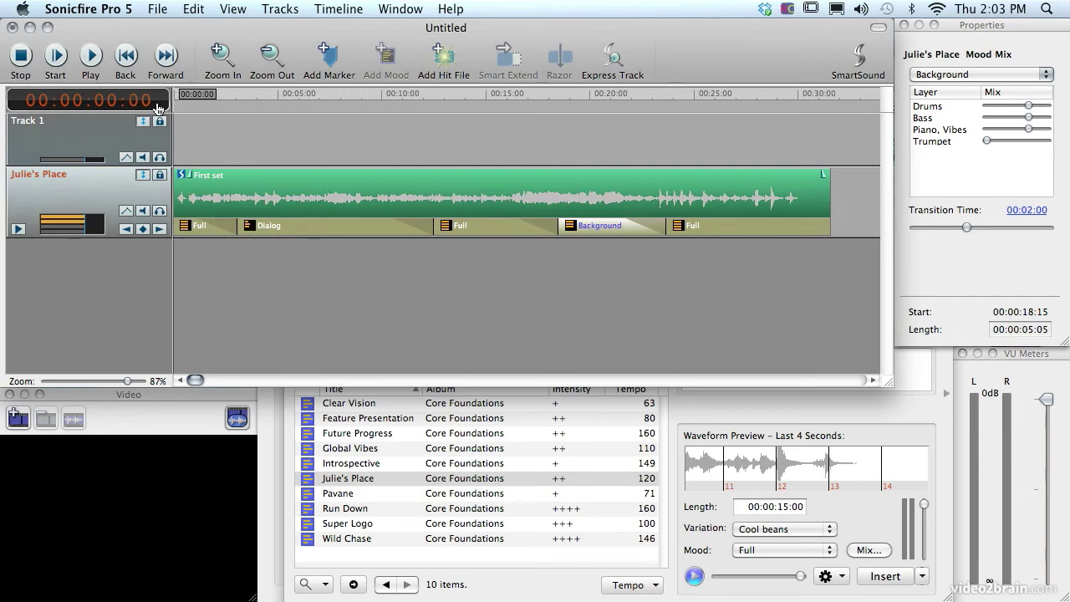
{"action": "key", "text": "space"}
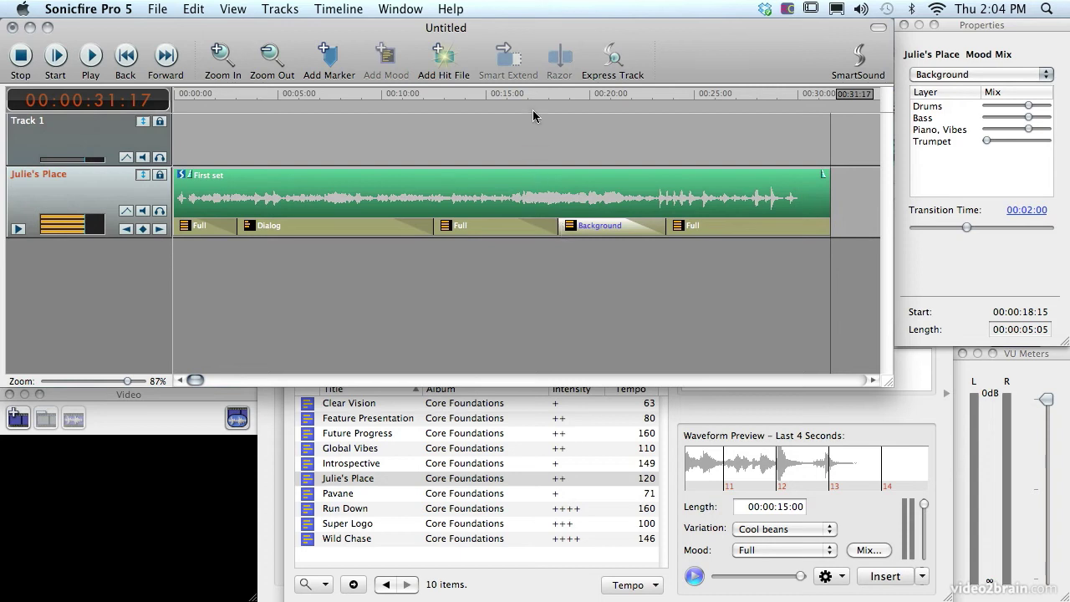
Step: Shorten the Background segment's transition to 00:01:03 and the preceding Full segment's to 00:01:00
{"action": "mouse_move", "coordinate": [534, 92]}
{"action": "left_mouse_down"}
{"action": "mouse_move", "coordinate": [519, 95]}
{"action": "mouse_move", "coordinate": [568, 91]}
{"action": "mouse_move", "coordinate": [521, 97]}
{"action": "left_mouse_up"}
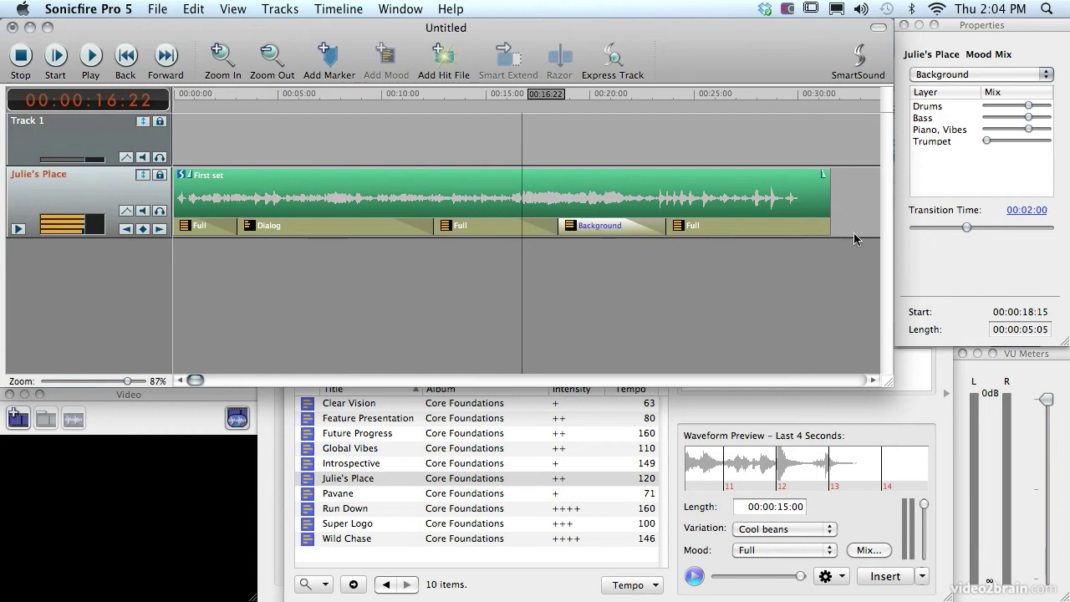
{"action": "left_click_drag", "start_coordinate": [965, 224], "coordinate": [944, 225]}
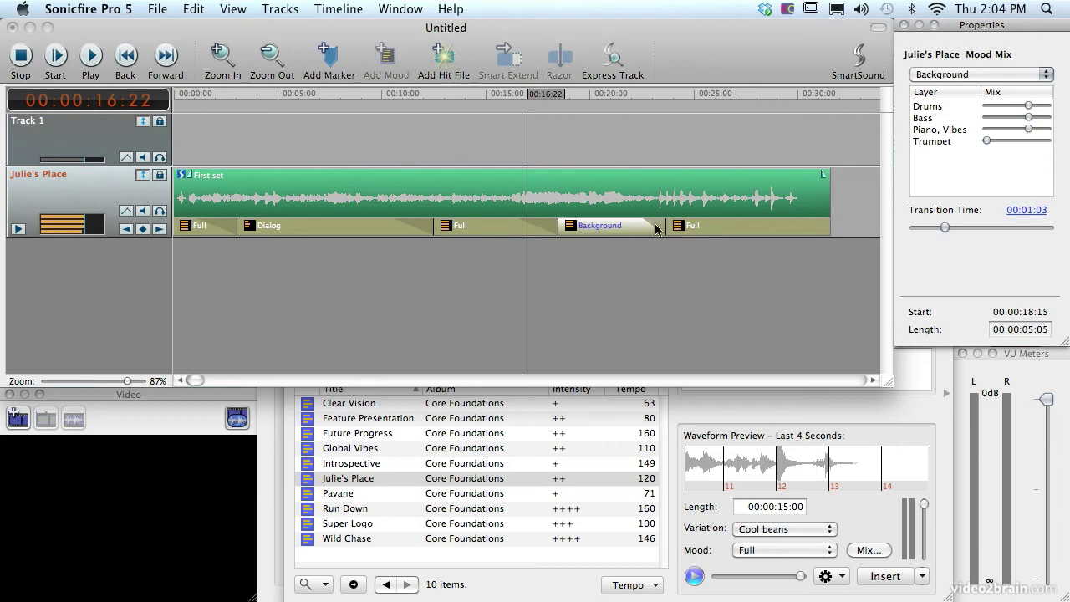
{"action": "left_click", "coordinate": [540, 231]}
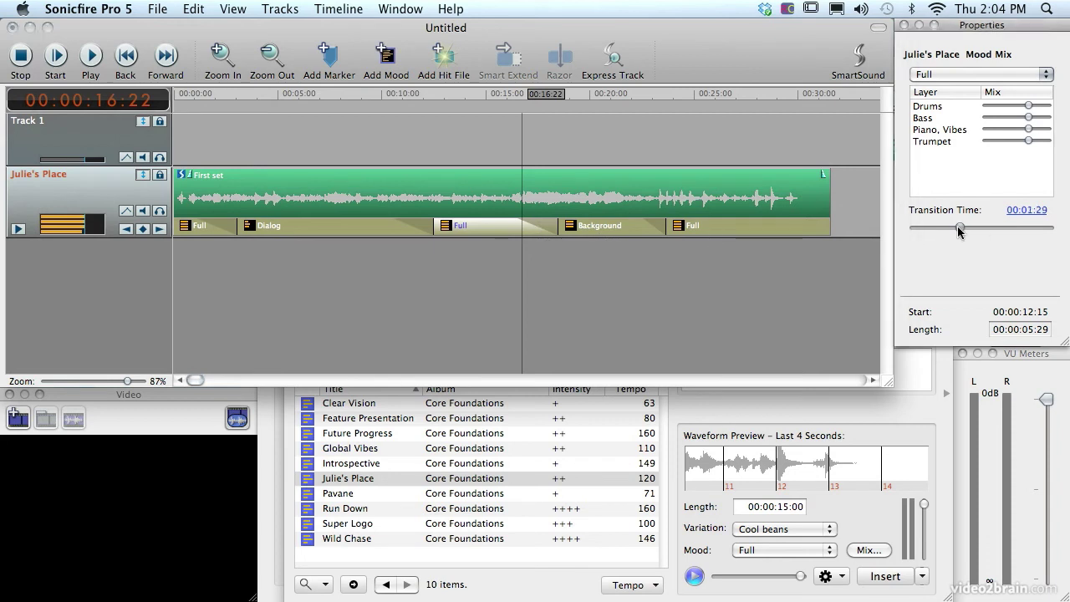
{"action": "left_click_drag", "start_coordinate": [955, 226], "coordinate": [936, 226]}
{"action": "left_click_drag", "start_coordinate": [519, 94], "coordinate": [507, 95]}
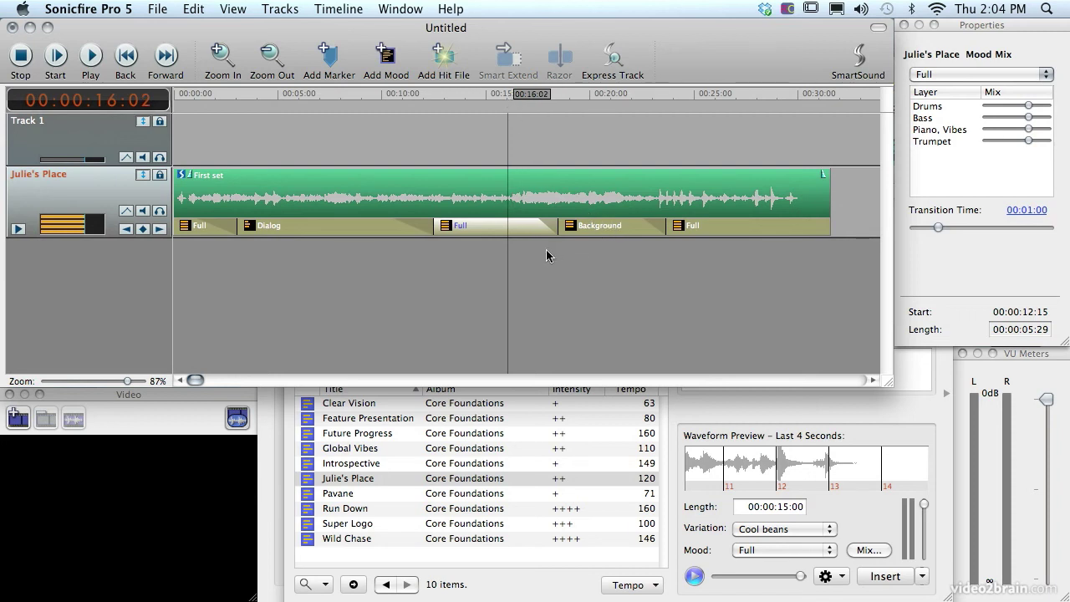
{"action": "key", "text": "space"}
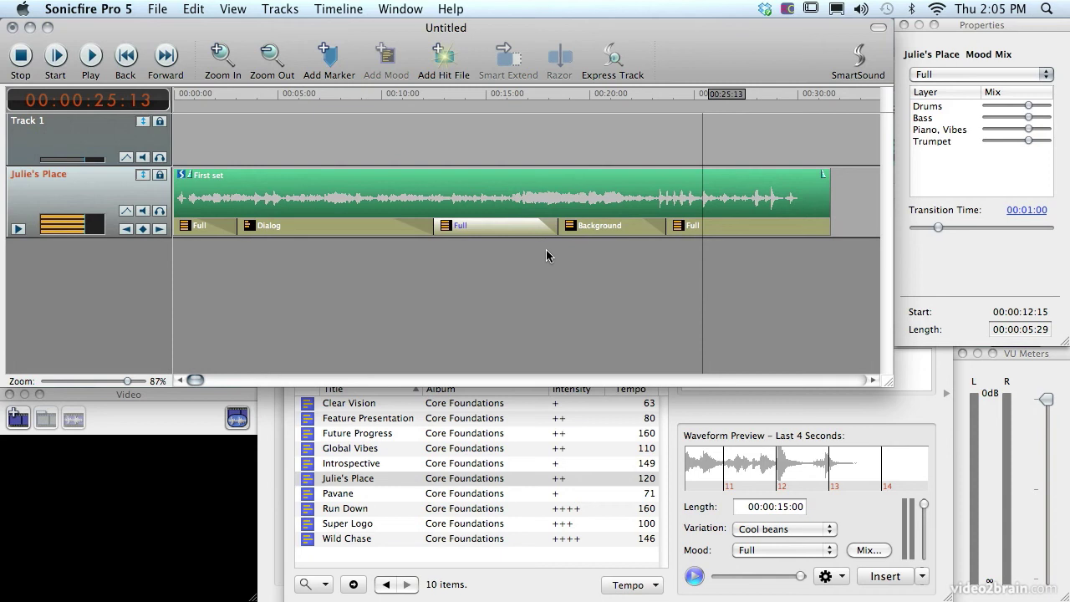
Step: Mute Piano, Vibes in the 00:00:12:15 Full segment's mix, turning it into Full*
{"action": "left_click", "coordinate": [497, 98]}
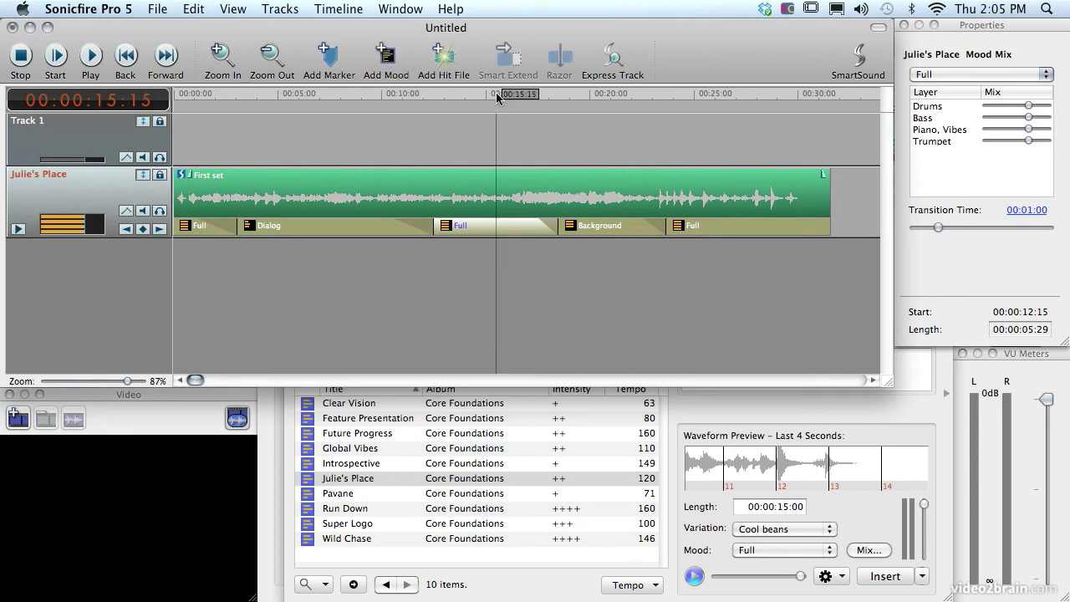
{"action": "left_click_drag", "start_coordinate": [497, 95], "coordinate": [472, 96]}
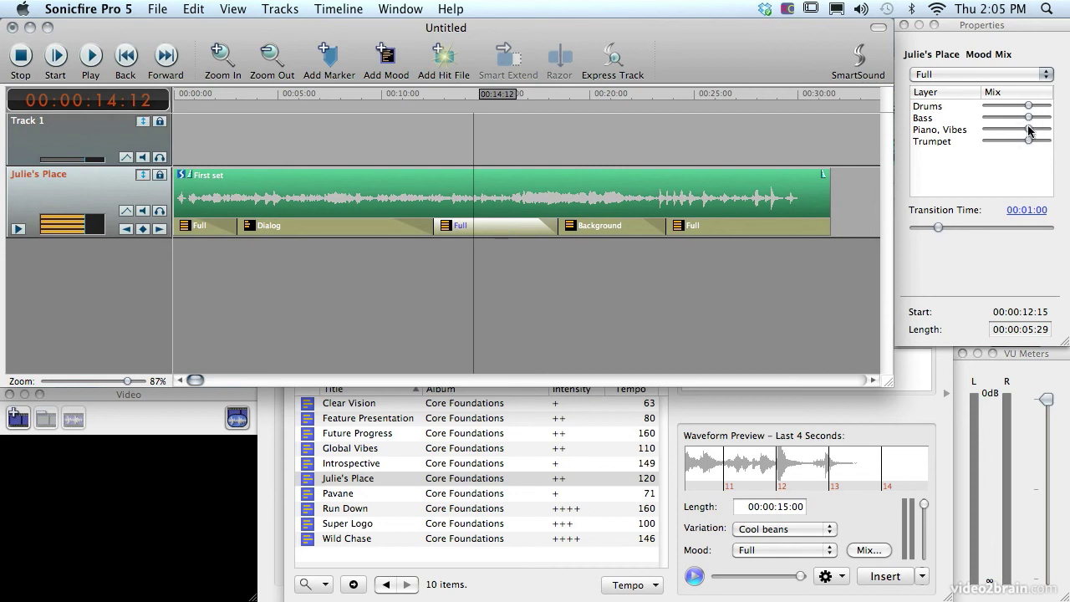
{"action": "left_click_drag", "start_coordinate": [1027, 126], "coordinate": [978, 124]}
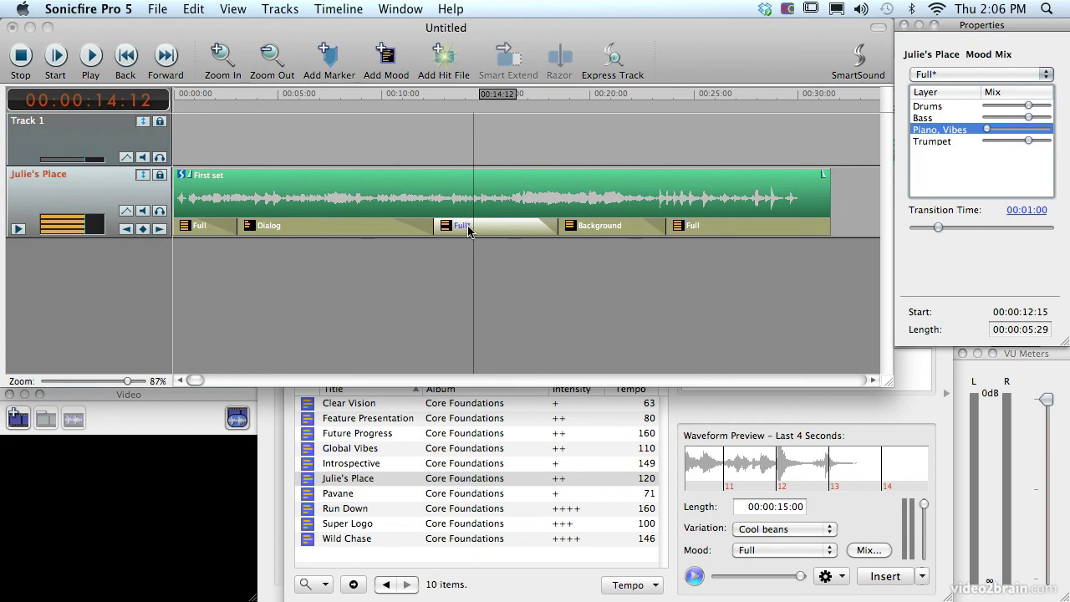
{"action": "left_click", "coordinate": [435, 95]}
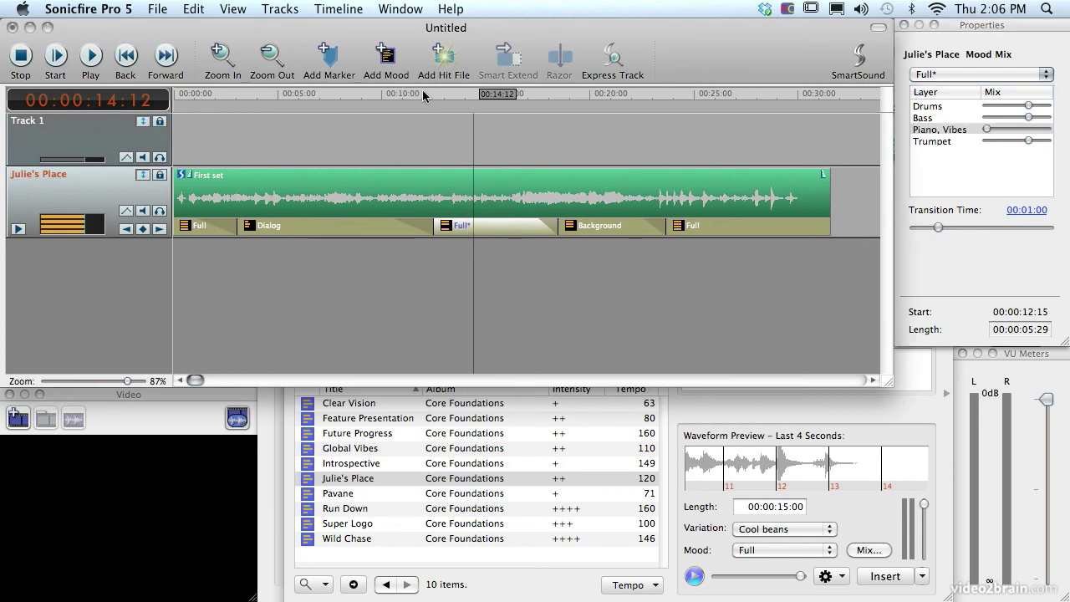
{"action": "left_click_drag", "start_coordinate": [422, 96], "coordinate": [417, 97]}
Step: Play the Full* section, then bring Piano, Vibes back to about half and raise Bass to 1.8 dB
{"action": "key", "text": "space"}
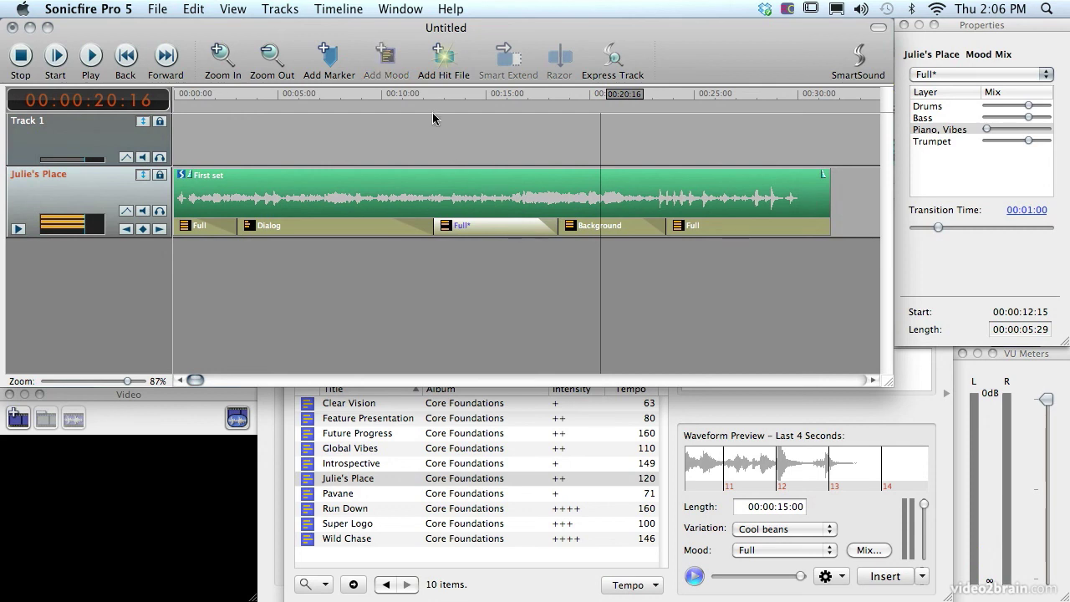
{"action": "left_click", "coordinate": [483, 95]}
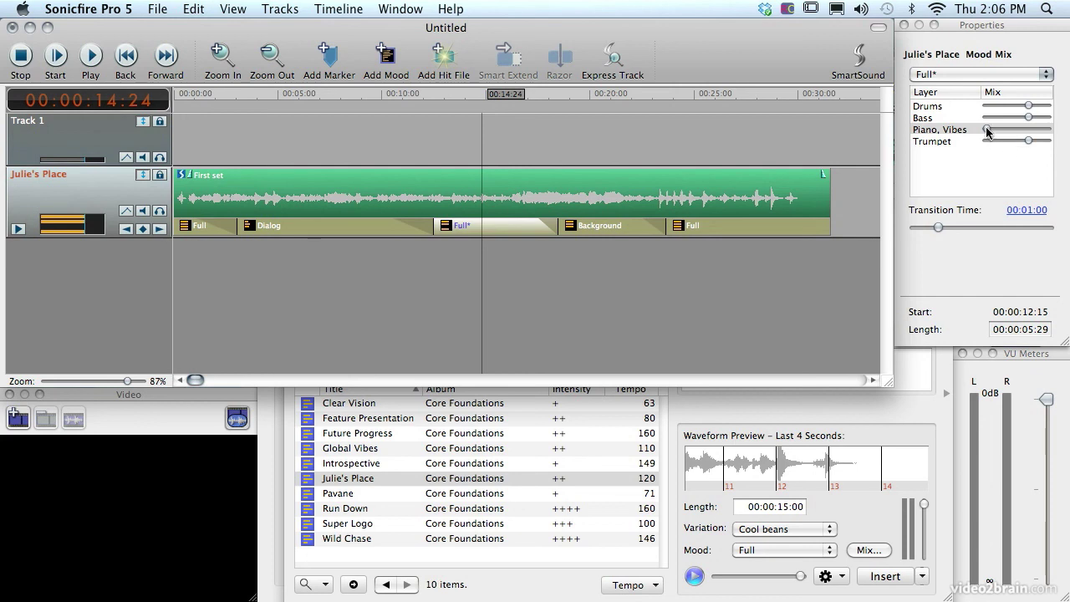
{"action": "left_click_drag", "start_coordinate": [985, 126], "coordinate": [1010, 126]}
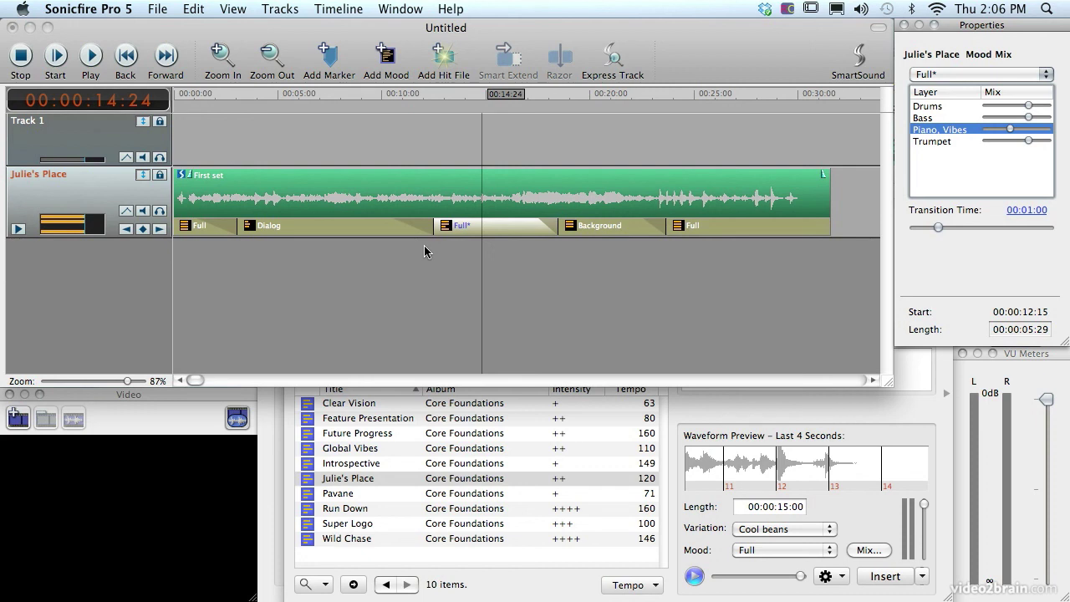
{"action": "left_click_drag", "start_coordinate": [1029, 117], "coordinate": [1031, 145]}
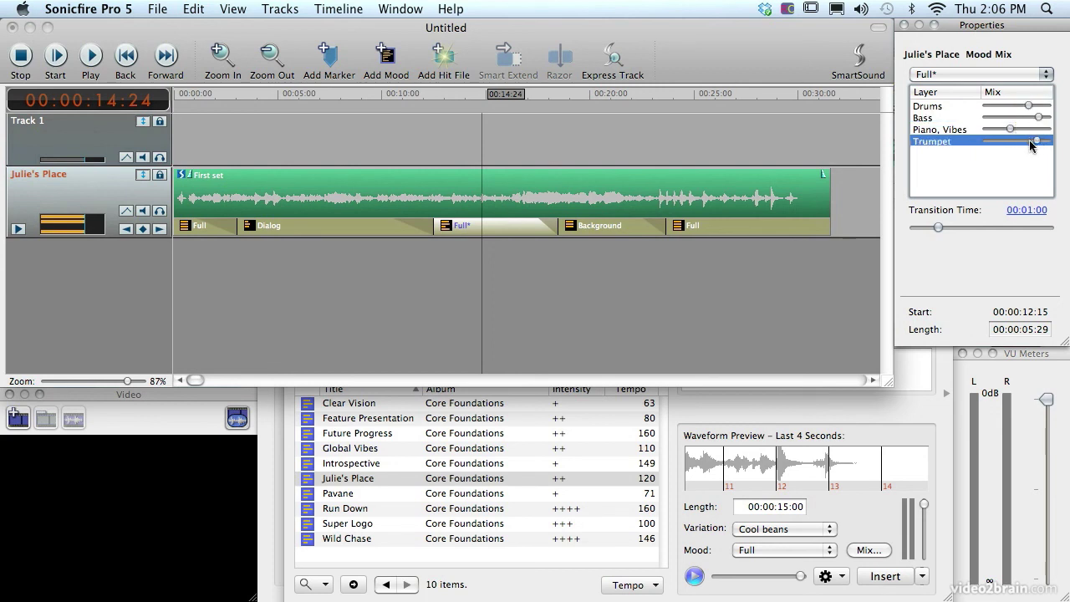